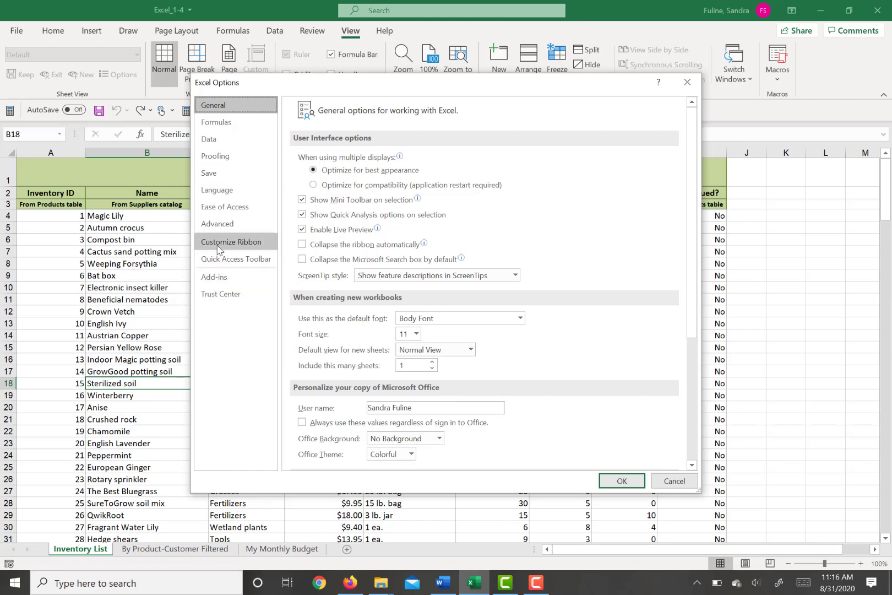
Step: In the Quick Access Toolbar options, turn off showing the toolbar below the ribbon and list All Commands
{"action": "left_click", "coordinate": [219, 245]}
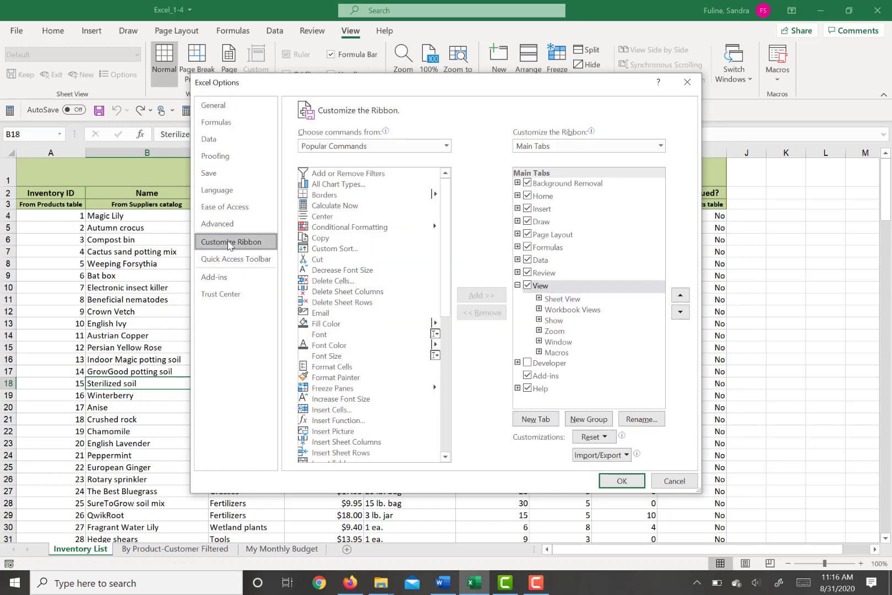
{"action": "left_click", "coordinate": [229, 257]}
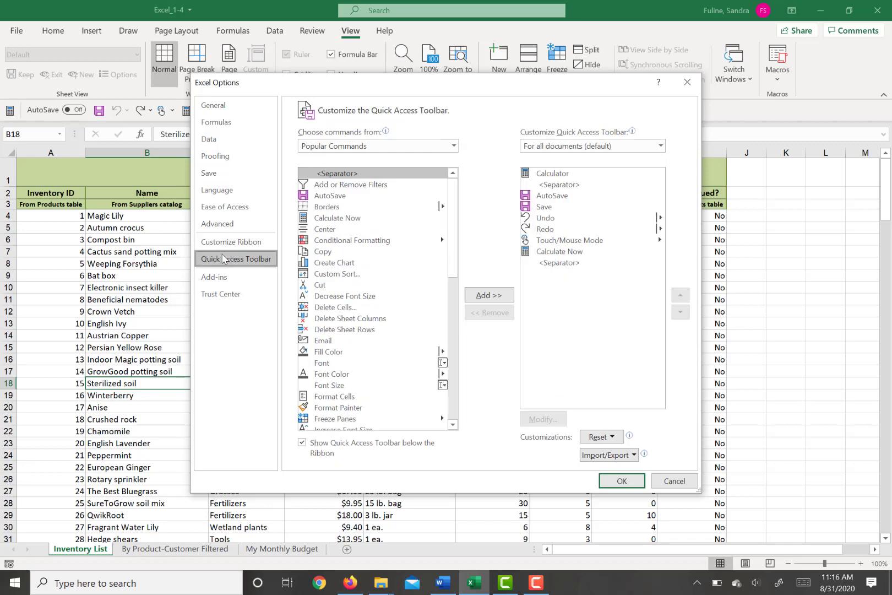
{"action": "left_click", "coordinate": [301, 445]}
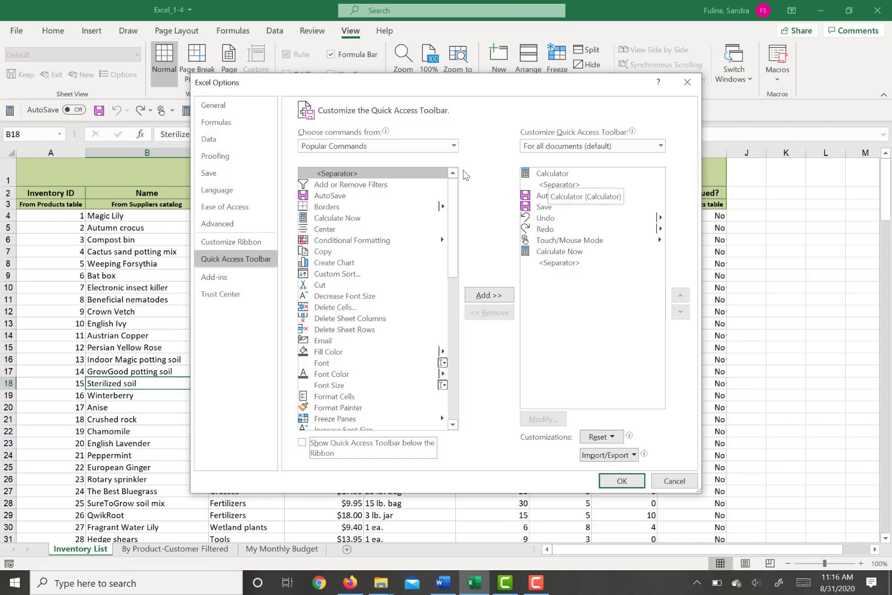
{"action": "left_click", "coordinate": [453, 146]}
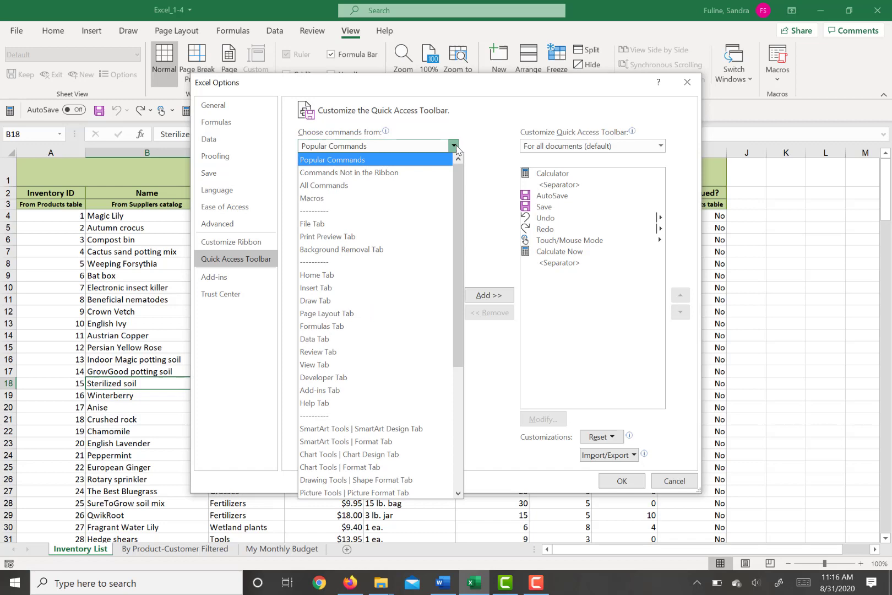
{"action": "left_click", "coordinate": [407, 185]}
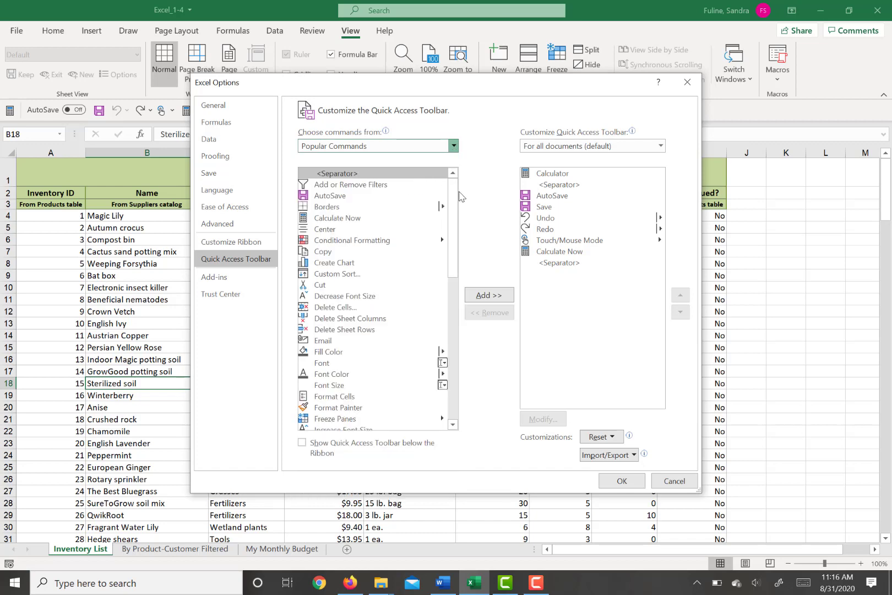
Step: Move Calculator down in the Quick Access Toolbar order and return it to first place
{"action": "left_click", "coordinate": [564, 174]}
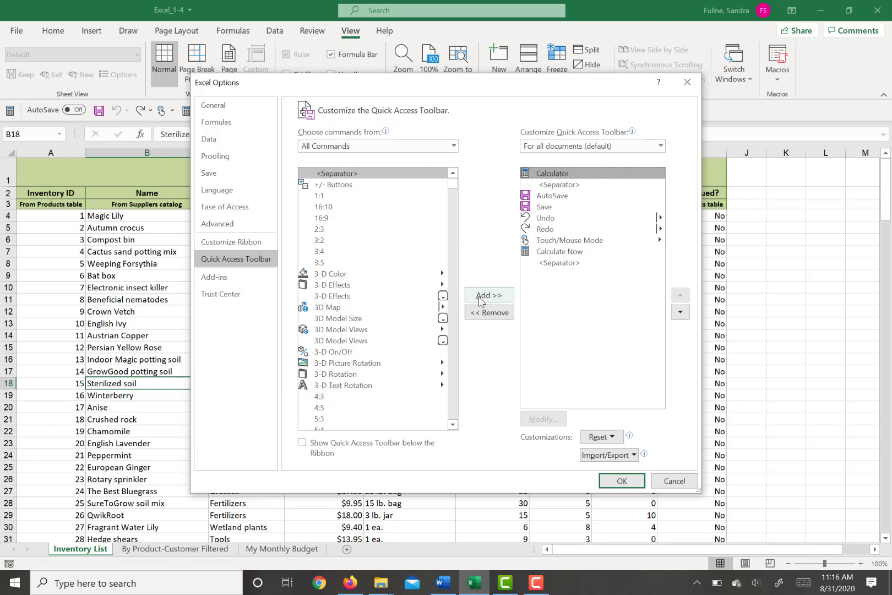
{"action": "left_click", "coordinate": [681, 312]}
{"action": "left_click", "coordinate": [680, 311]}
{"action": "left_click", "coordinate": [681, 295]}
{"action": "left_click", "coordinate": [681, 294]}
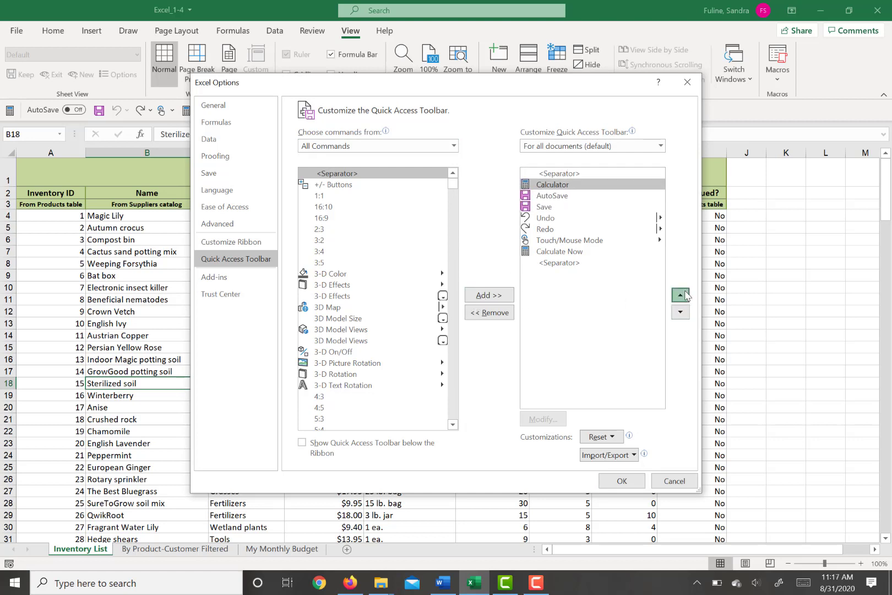
{"action": "left_click", "coordinate": [680, 294]}
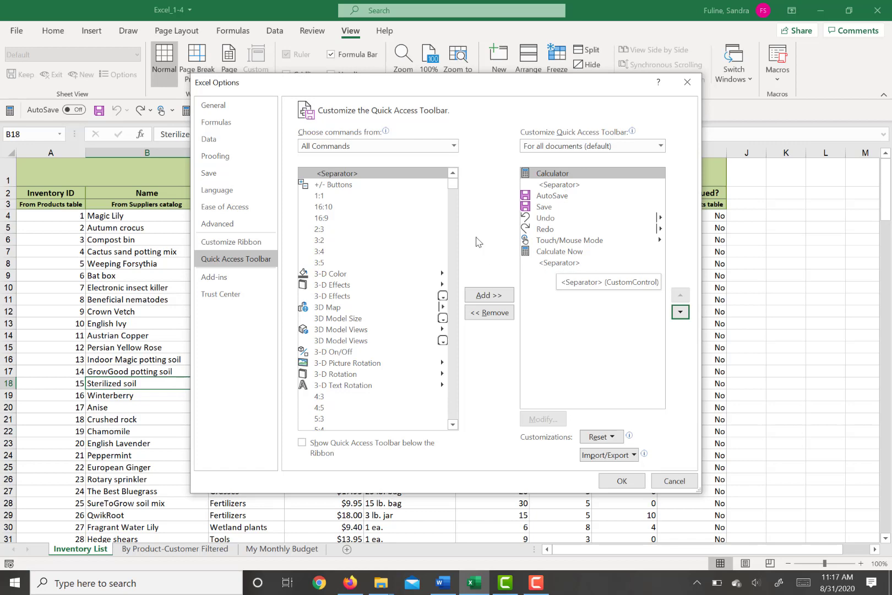
Step: Find and select the Calculator command in the list of all available commands
{"action": "mouse_move", "coordinate": [453, 184]}
{"action": "left_mouse_down"}
{"action": "mouse_move", "coordinate": [454, 281]}
{"action": "mouse_move", "coordinate": [452, 237]}
{"action": "left_mouse_up"}
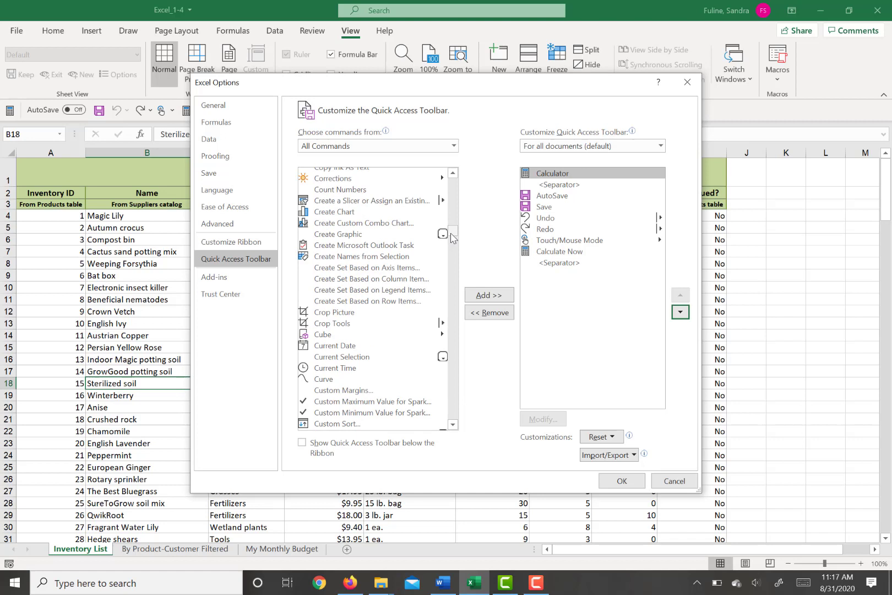
{"action": "left_click", "coordinate": [453, 174]}
{"action": "left_click_drag", "start_coordinate": [453, 174], "coordinate": [453, 174]}
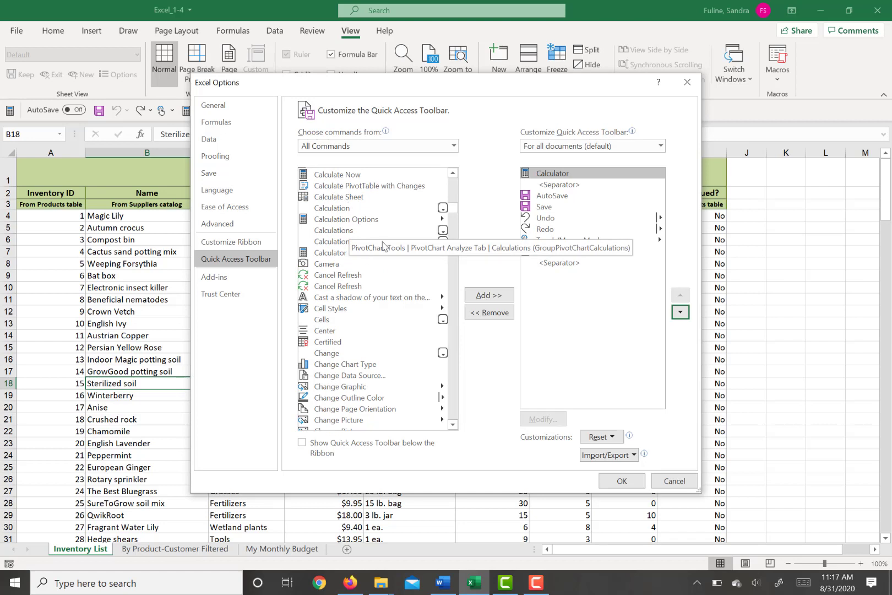
{"action": "left_click", "coordinate": [339, 254]}
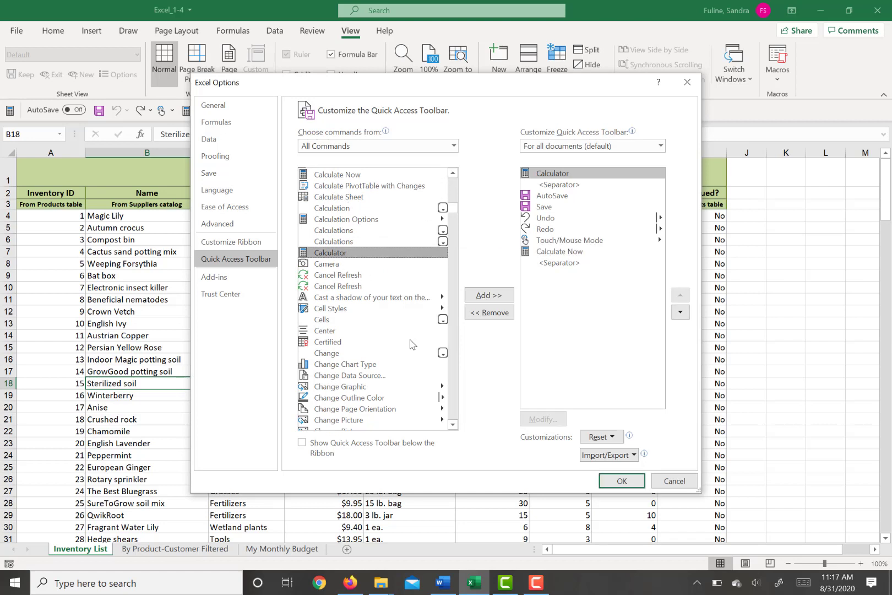
Step: Switch the customization scope to Excel_1-4.xlsx and apply the options with the Quick Access Toolbar shown below the ribbon
{"action": "left_click", "coordinate": [653, 146]}
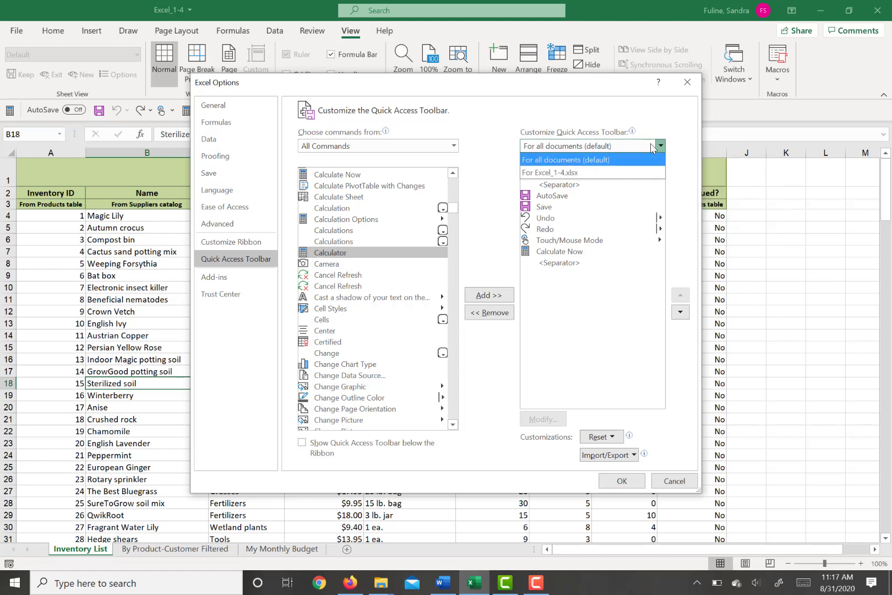
{"action": "left_click", "coordinate": [555, 173]}
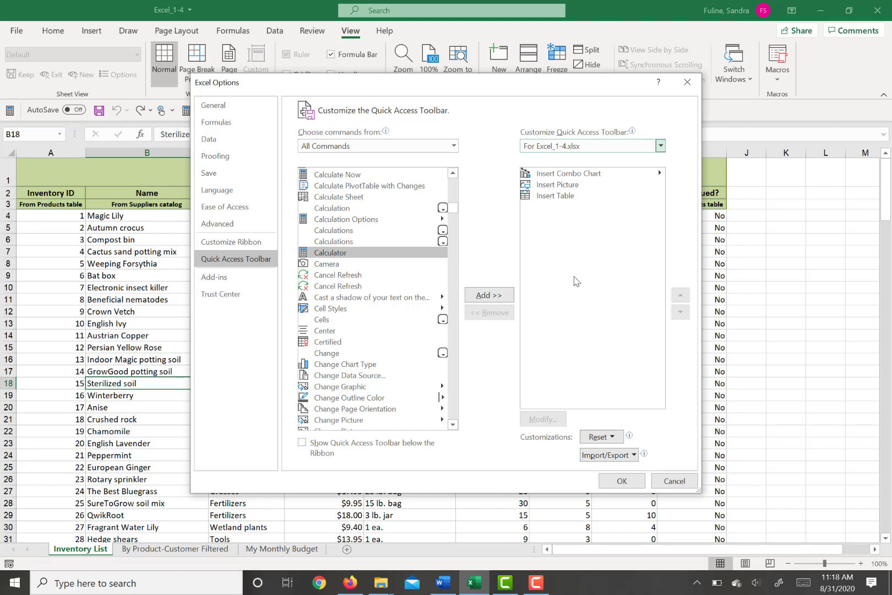
{"action": "left_click", "coordinate": [302, 443]}
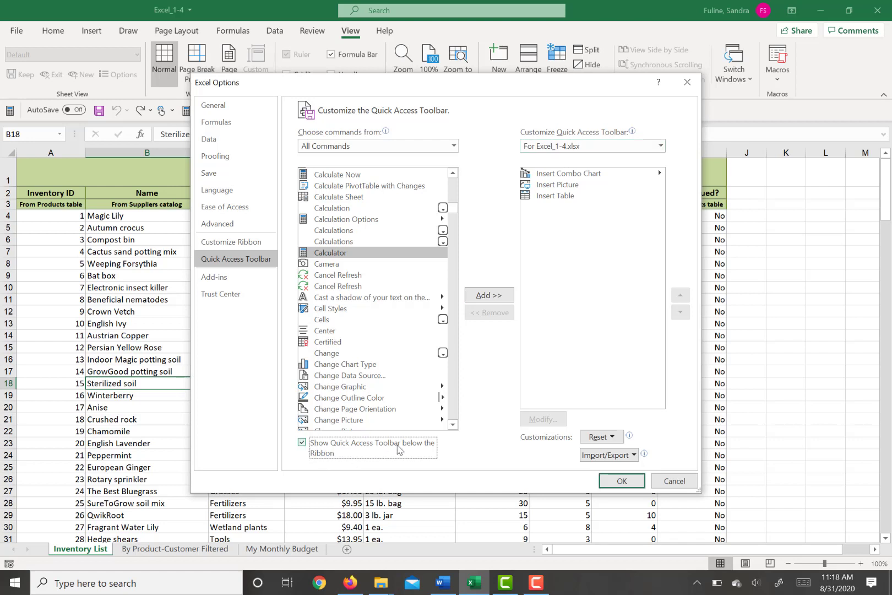
{"action": "left_click", "coordinate": [615, 482]}
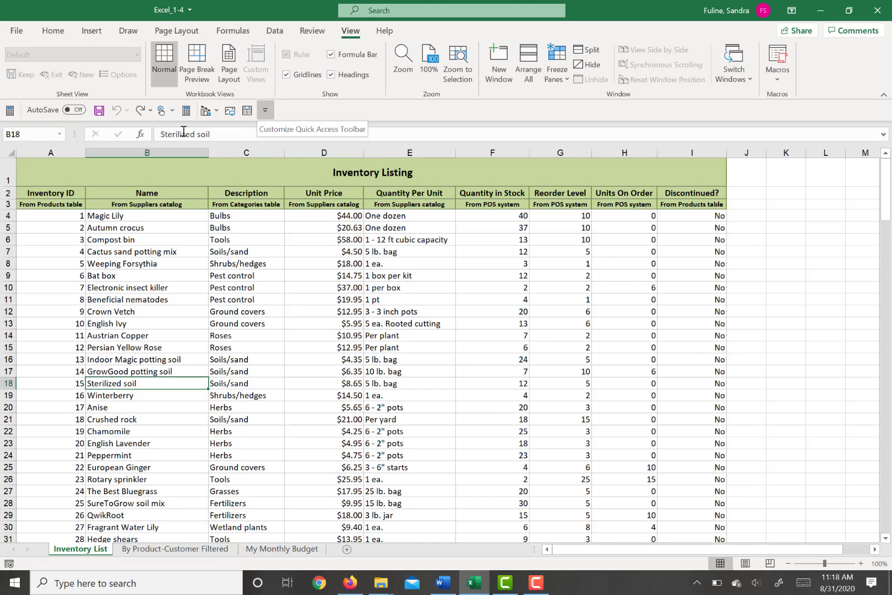
Step: Try to freeze the top of the Inventory List by freezing panes with rows 1 to 9 selected
{"action": "left_click_drag", "start_coordinate": [5, 180], "coordinate": [6, 275]}
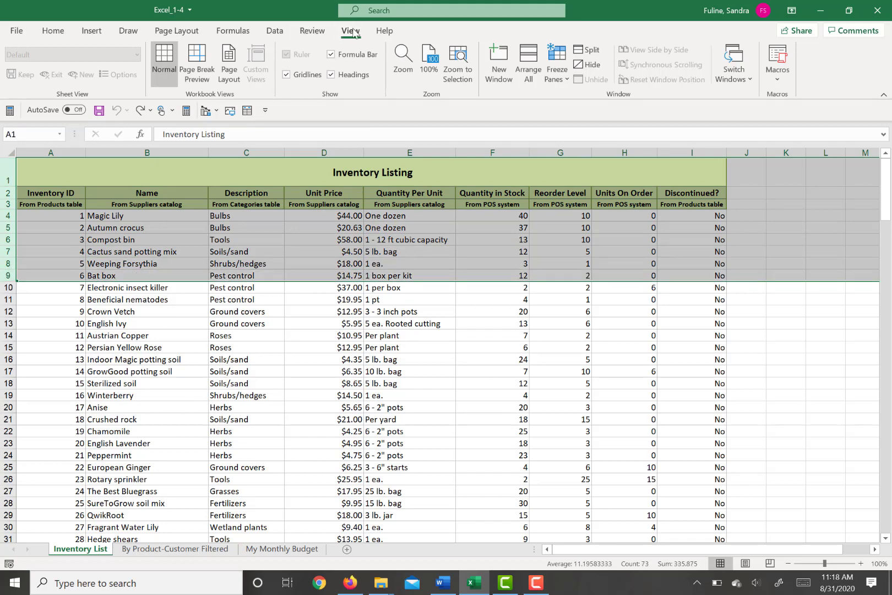
{"action": "left_click", "coordinate": [563, 74]}
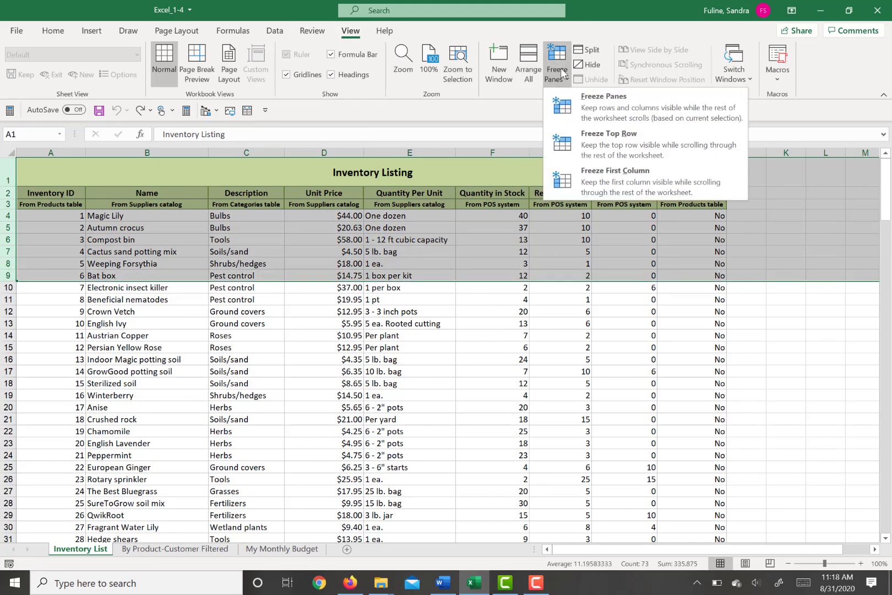
{"action": "left_click", "coordinate": [579, 110]}
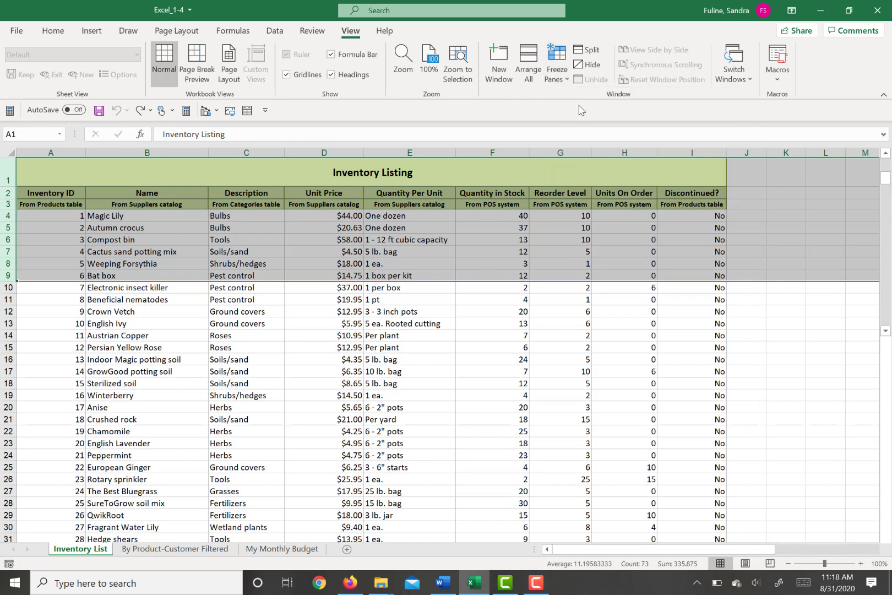
{"action": "left_click", "coordinate": [439, 306]}
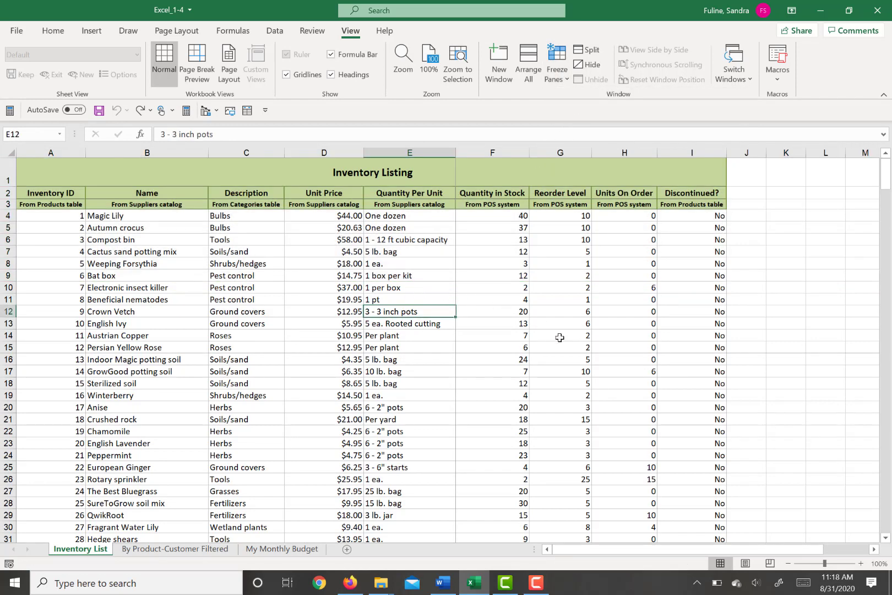
{"action": "mouse_move", "coordinate": [885, 174]}
{"action": "left_mouse_down"}
{"action": "mouse_move", "coordinate": [887, 201]}
{"action": "mouse_move", "coordinate": [887, 187]}
{"action": "left_mouse_up"}
Step: Unfreeze the Inventory List panes and freeze the rows above row 9, checking the result against the scrolling data
{"action": "left_click", "coordinate": [7, 275]}
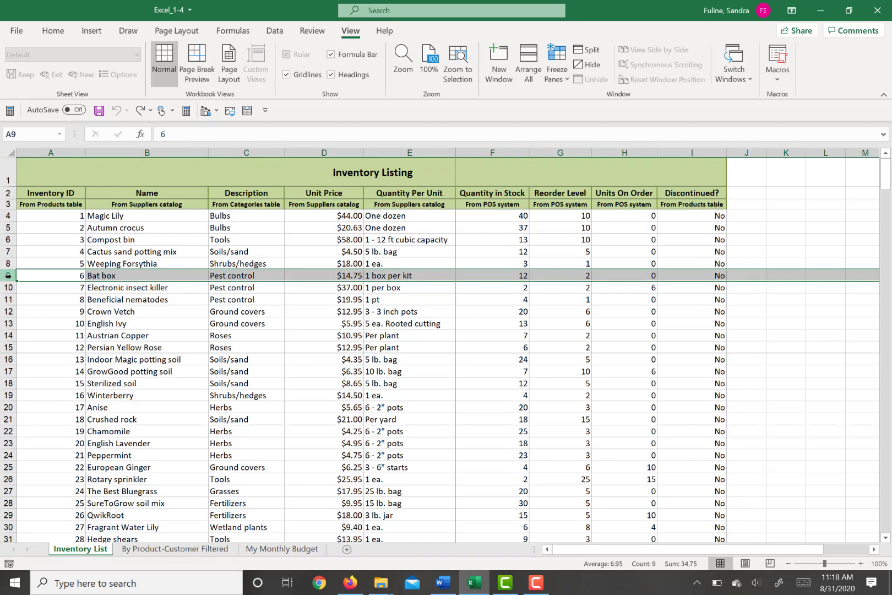
{"action": "left_click", "coordinate": [559, 60]}
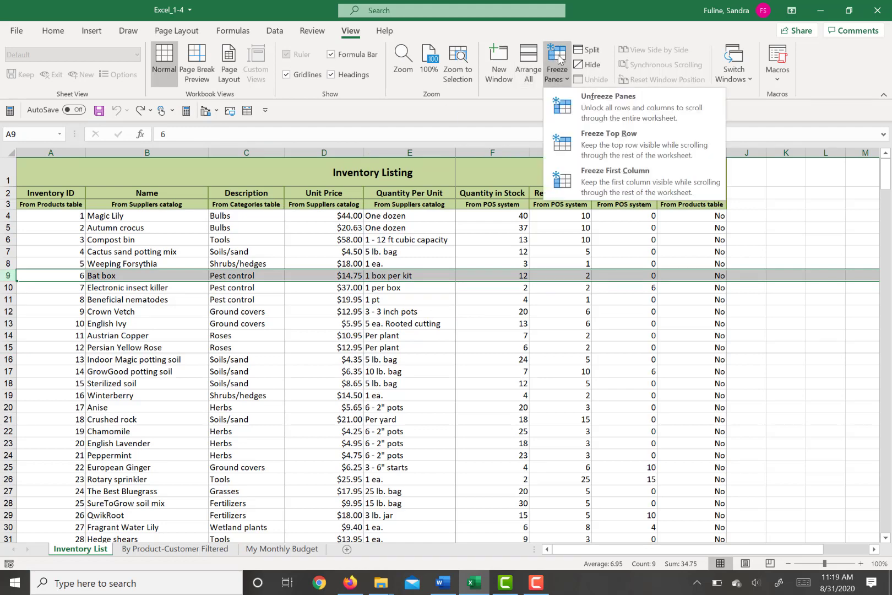
{"action": "left_click", "coordinate": [570, 106]}
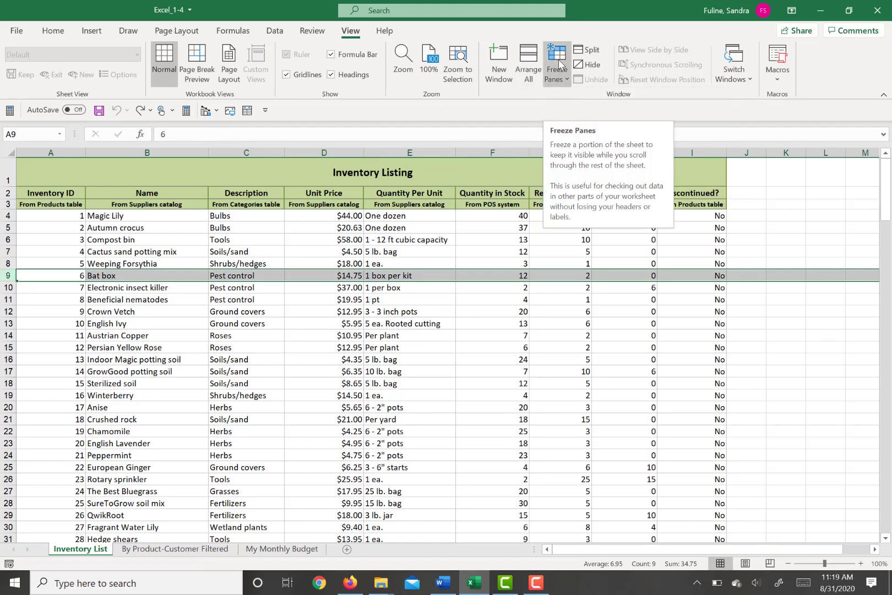
{"action": "left_click", "coordinate": [559, 63]}
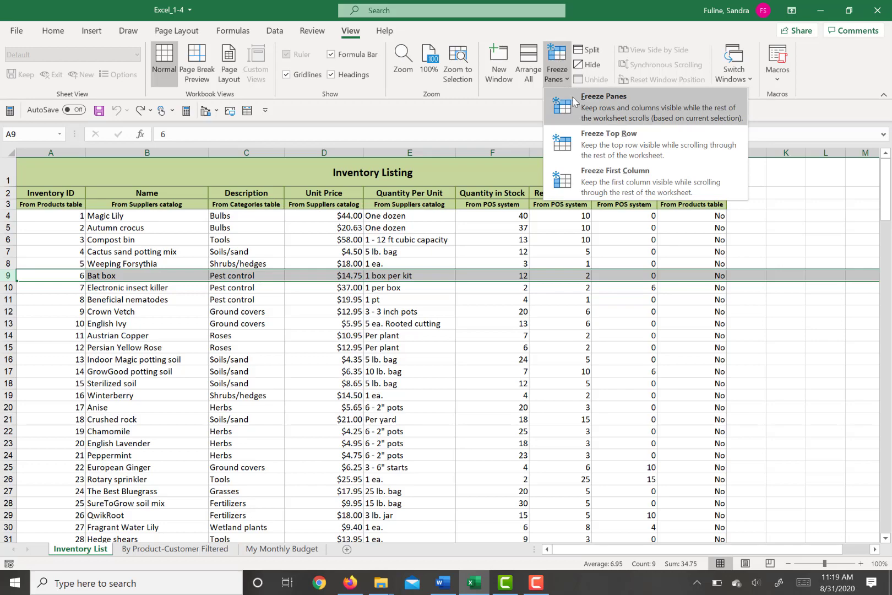
{"action": "left_click", "coordinate": [574, 101]}
{"action": "scroll", "coordinate": [387, 310], "scroll_direction": "down", "scroll_amount": 1}
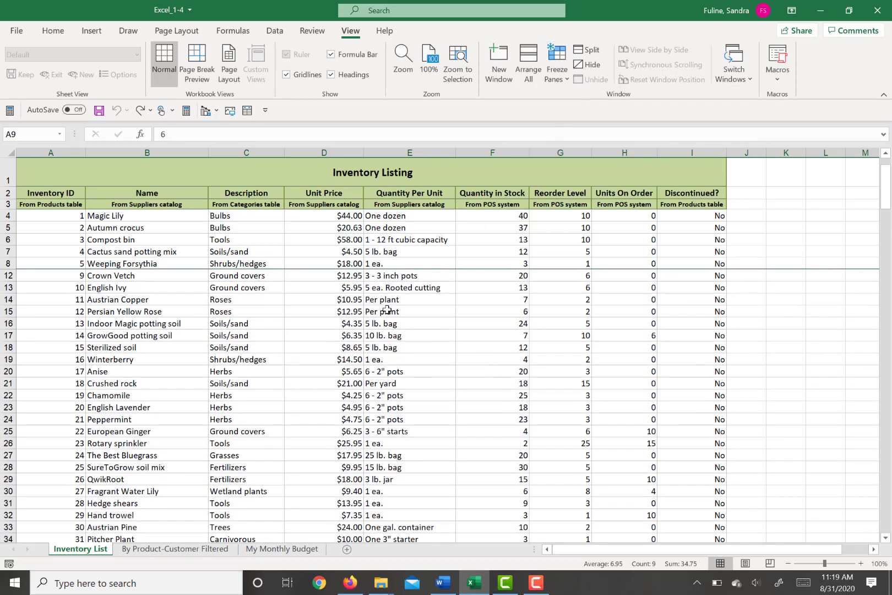
{"action": "scroll", "coordinate": [387, 310], "scroll_direction": "down", "scroll_amount": 1}
{"action": "scroll", "coordinate": [387, 310], "scroll_direction": "up", "scroll_amount": 3}
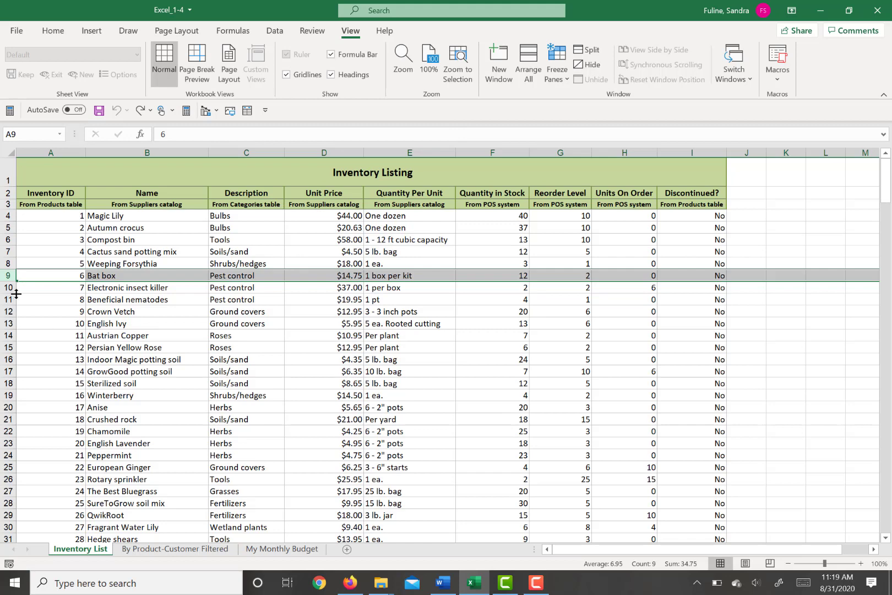
Step: Split the Inventory List window above row 9 and try the lower pane's independent scrolling
{"action": "left_click", "coordinate": [588, 49]}
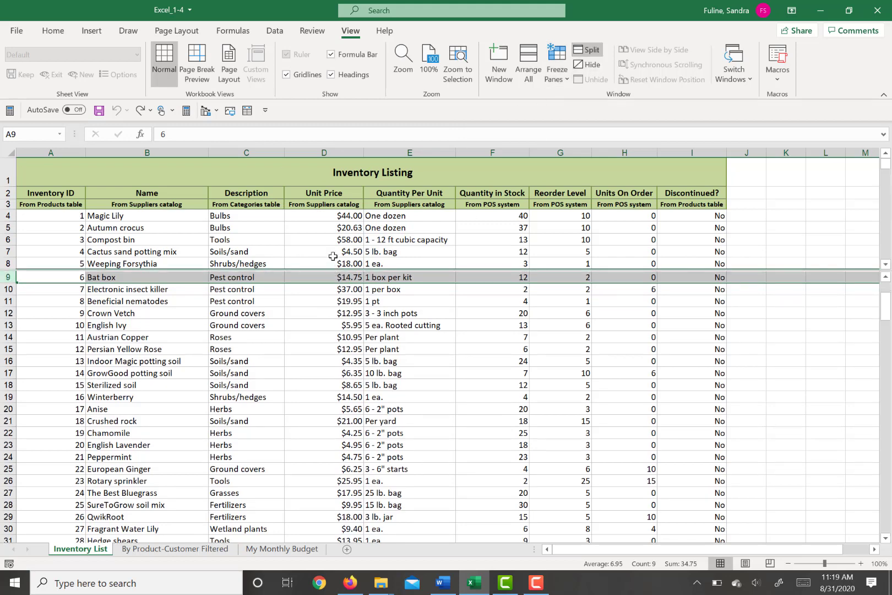
{"action": "scroll", "coordinate": [312, 345], "scroll_direction": "down", "scroll_amount": 3}
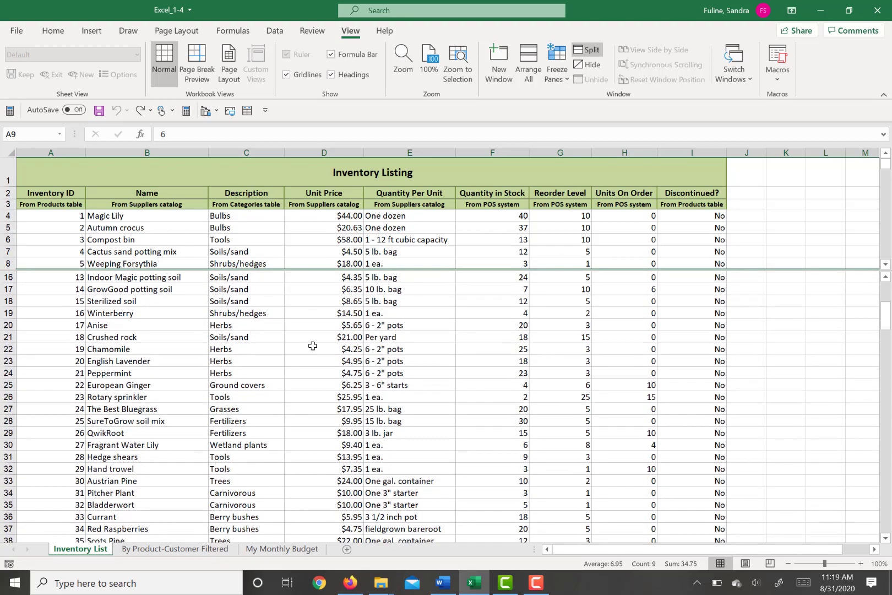
{"action": "scroll", "coordinate": [312, 345], "scroll_direction": "up", "scroll_amount": 6}
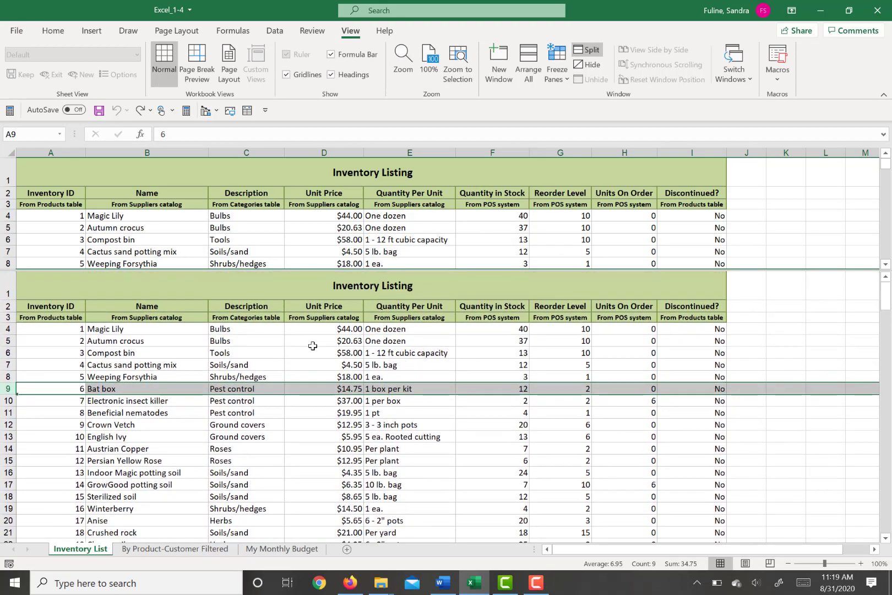
{"action": "scroll", "coordinate": [312, 345], "scroll_direction": "down", "scroll_amount": 1}
{"action": "scroll", "coordinate": [312, 345], "scroll_direction": "down", "scroll_amount": 3}
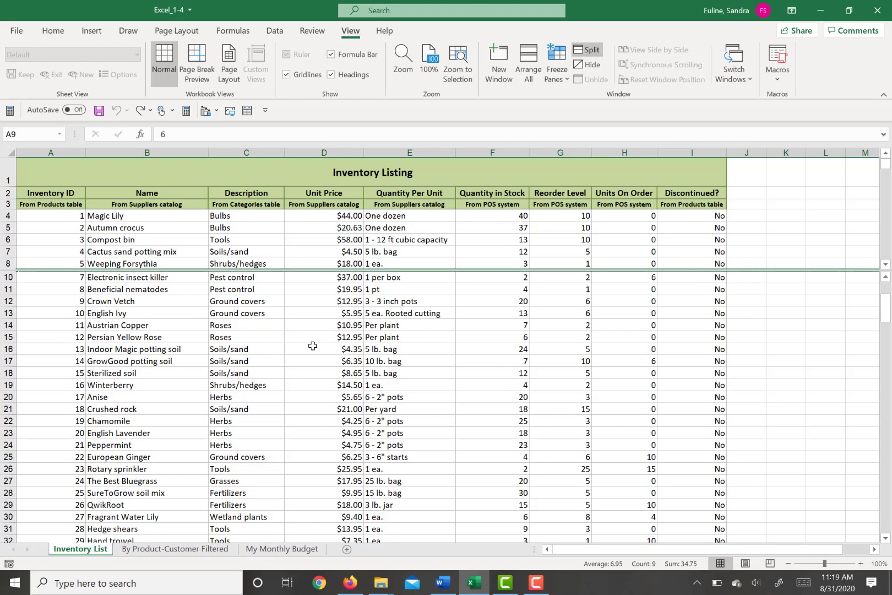
Step: Add the tags "spending, saving" to the workbook properties and save the workbook
{"action": "left_click", "coordinate": [17, 31]}
{"action": "left_click", "coordinate": [46, 154]}
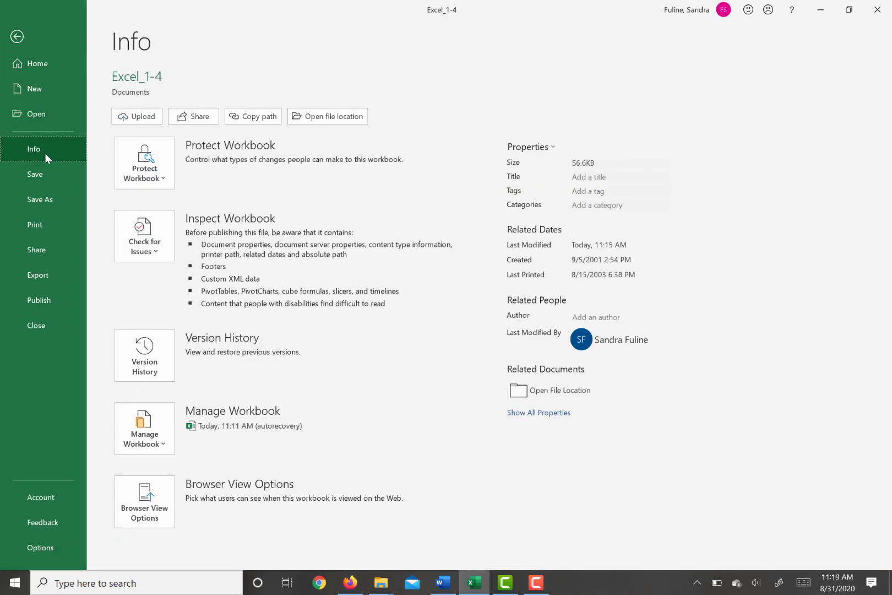
{"action": "left_click", "coordinate": [588, 192]}
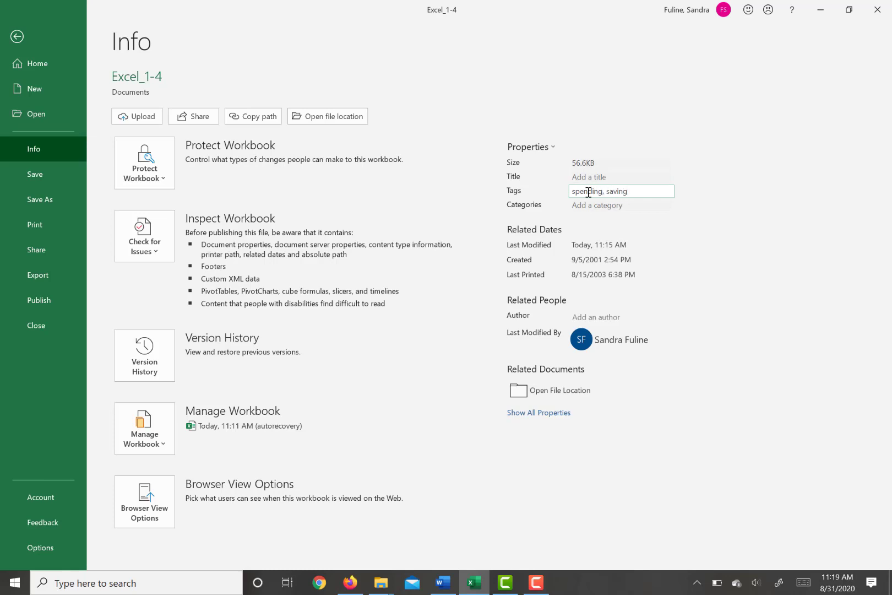
{"action": "left_click", "coordinate": [33, 174]}
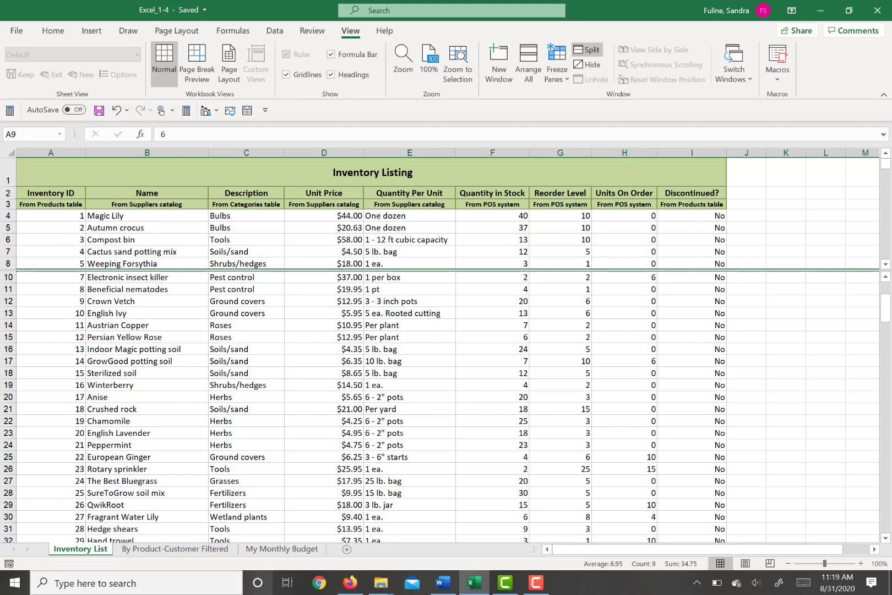
Step: Display the My Monthly Budget sheet in Page Layout view and select the projected monthly income block B4:E6
{"action": "left_click", "coordinate": [283, 548]}
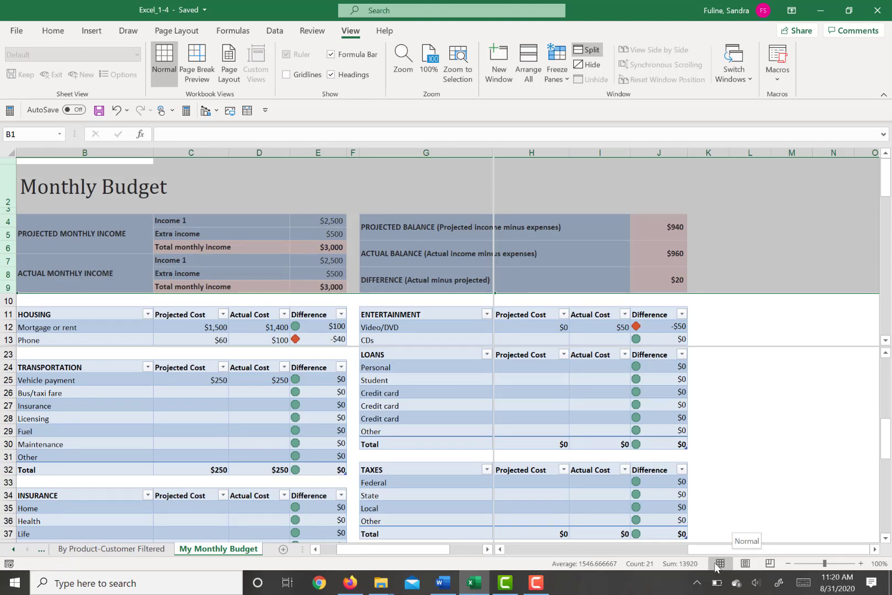
{"action": "left_click", "coordinate": [747, 562]}
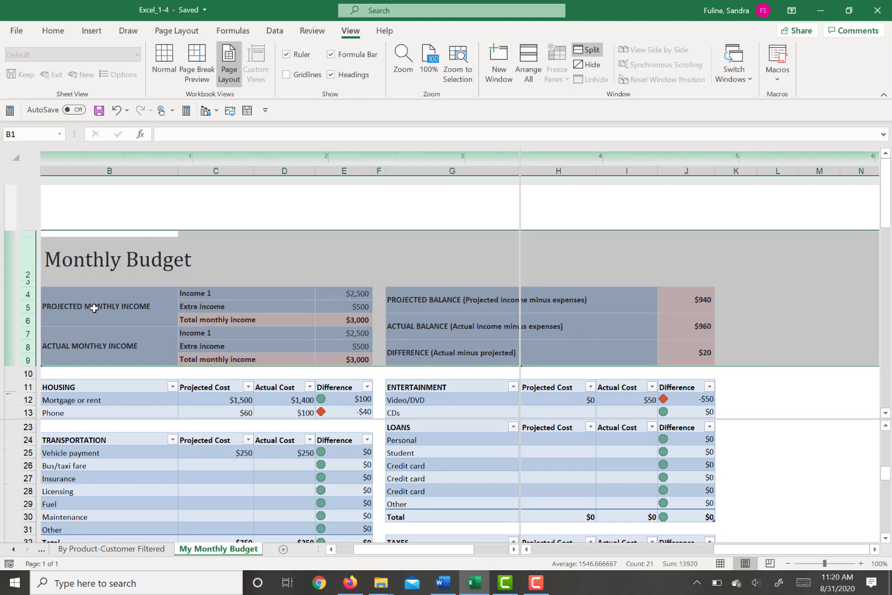
{"action": "left_click_drag", "start_coordinate": [93, 307], "coordinate": [340, 317]}
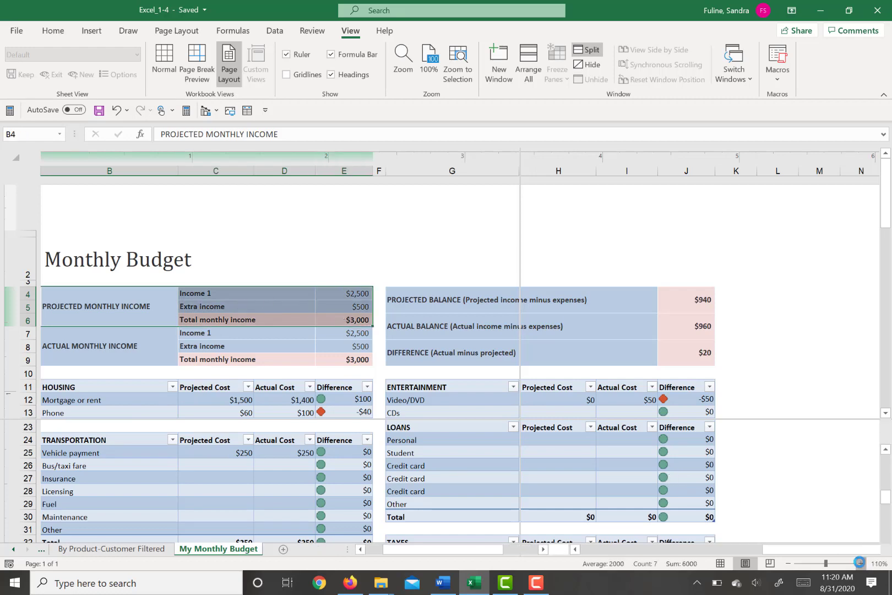
Step: Enlarge the My Monthly Budget sheet's zoom to 200%, and reduce it to 98%
{"action": "left_click", "coordinate": [860, 563]}
{"action": "left_click", "coordinate": [860, 563]}
{"action": "left_click", "coordinate": [860, 563]}
{"action": "left_click", "coordinate": [860, 562]}
{"action": "left_click", "coordinate": [860, 562]}
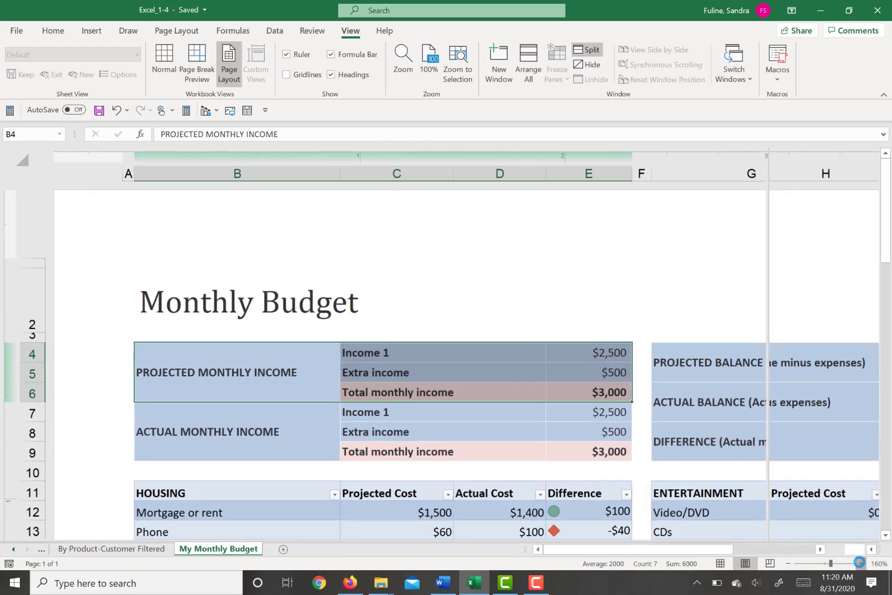
{"action": "left_click", "coordinate": [860, 562]}
{"action": "left_click", "coordinate": [860, 562]}
{"action": "left_click", "coordinate": [860, 563]}
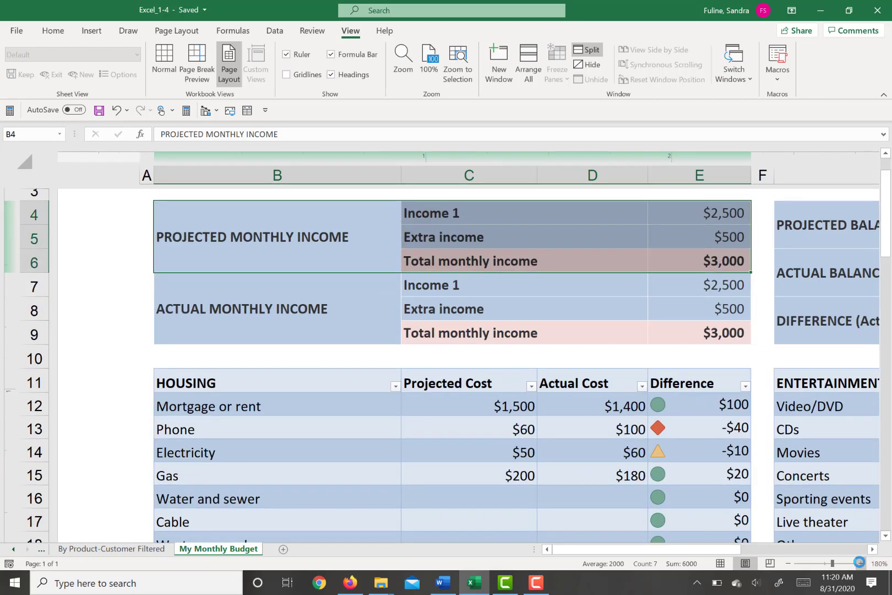
{"action": "left_click", "coordinate": [860, 563]}
{"action": "left_click", "coordinate": [860, 563]}
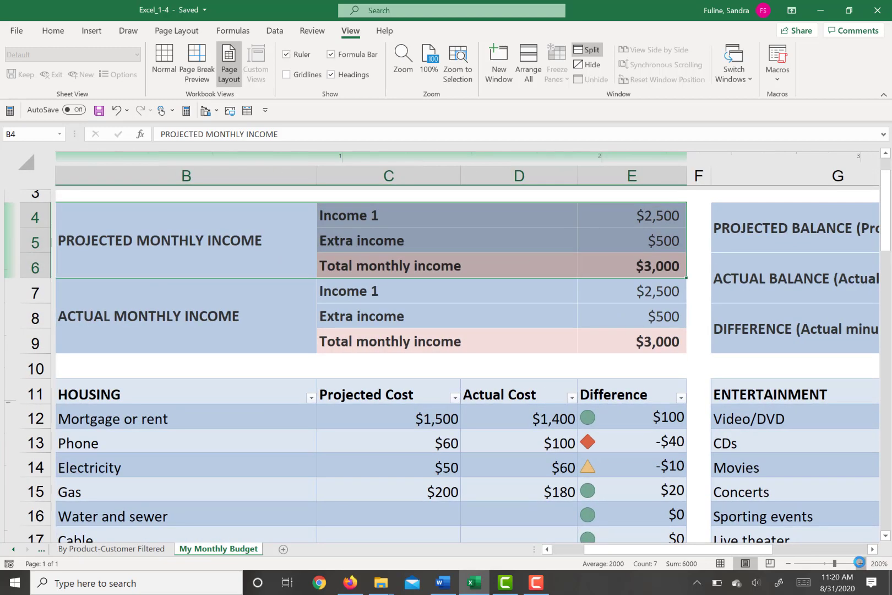
{"action": "left_click", "coordinate": [824, 563]}
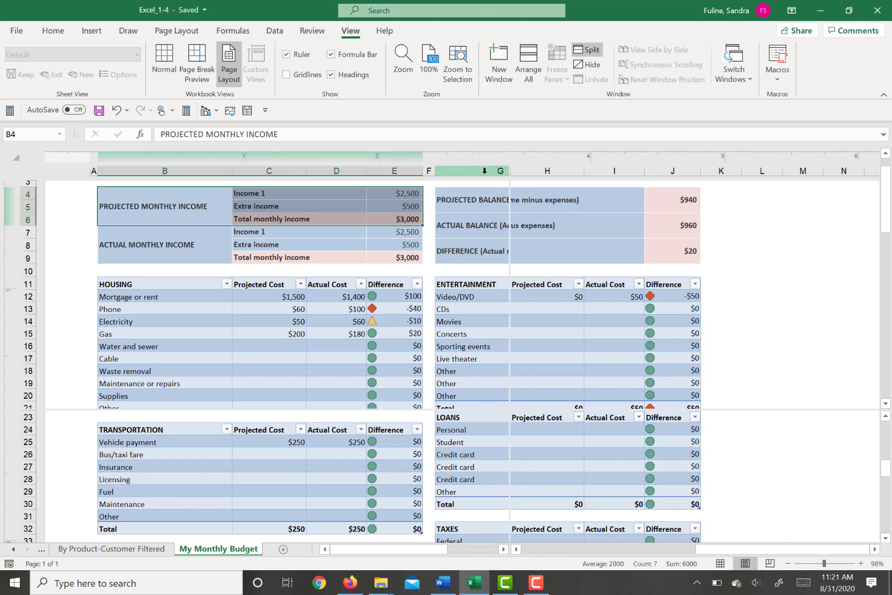
Step: Show the formulas instead of their results on the My Monthly Budget sheet and look through the columns up to M
{"action": "key", "text": "ctrl+grave"}
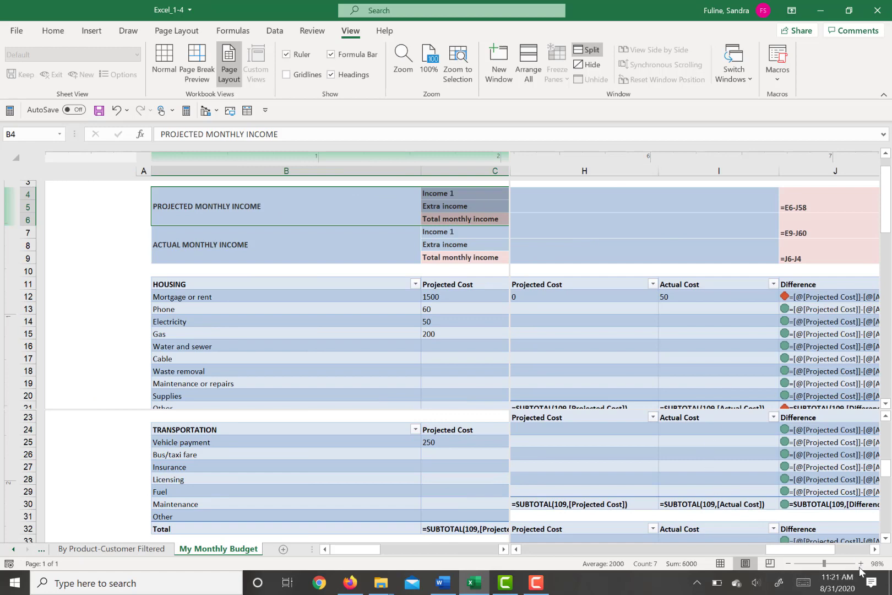
{"action": "left_click", "coordinate": [874, 550]}
{"action": "left_click", "coordinate": [874, 549]}
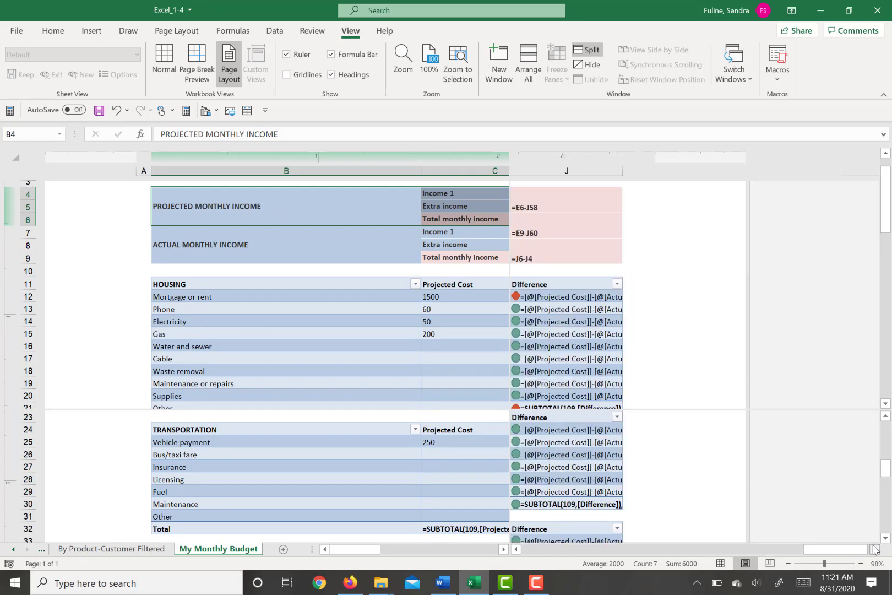
{"action": "left_click", "coordinate": [875, 550]}
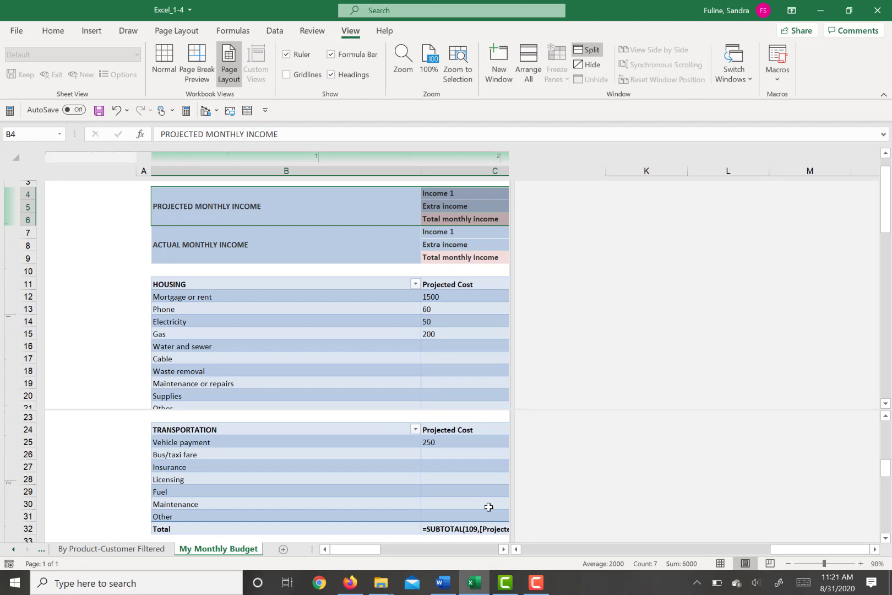
{"action": "left_click", "coordinate": [537, 582]}
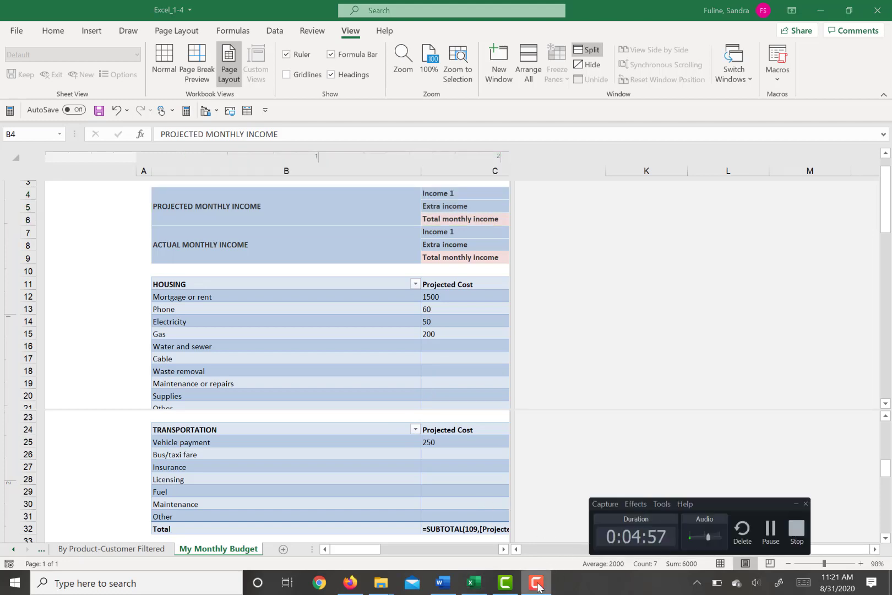